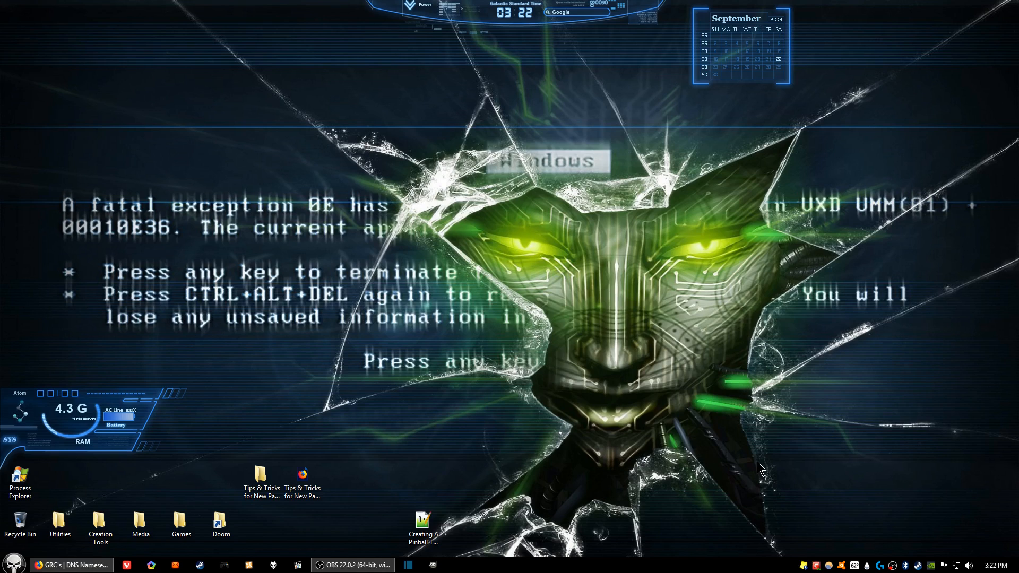
right_click(916, 566)
left_click(943, 562)
right_click(852, 569)
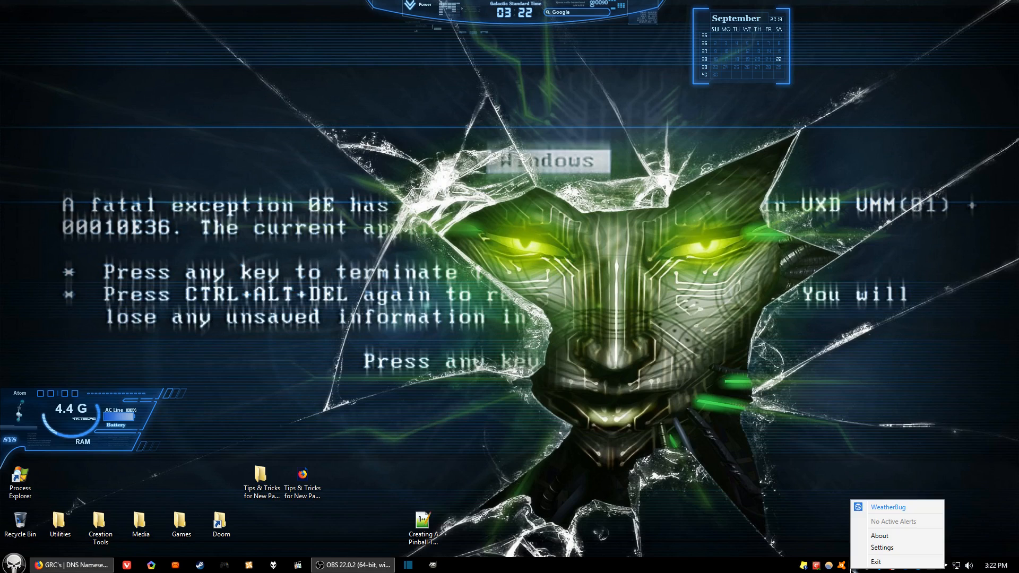
left_click(791, 469)
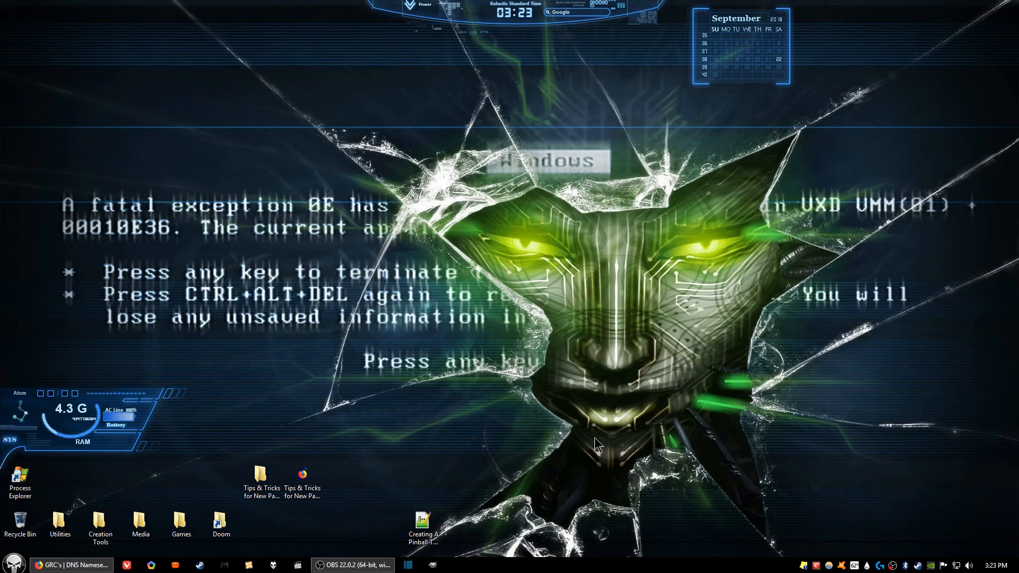
Step: Open the network adapter settings through Control Panel's Network and Sharing Center
left_click(13, 564)
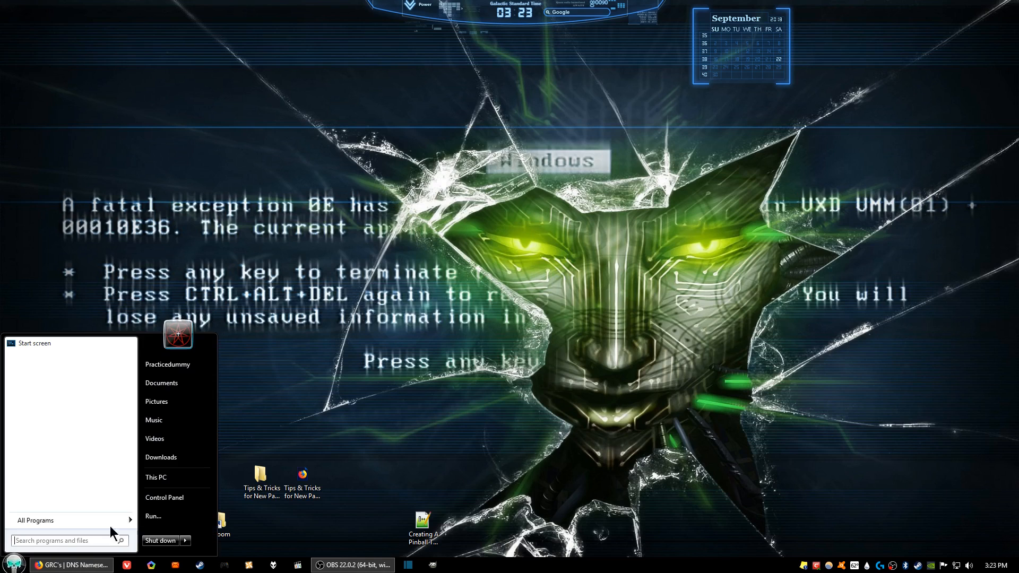
left_click(170, 496)
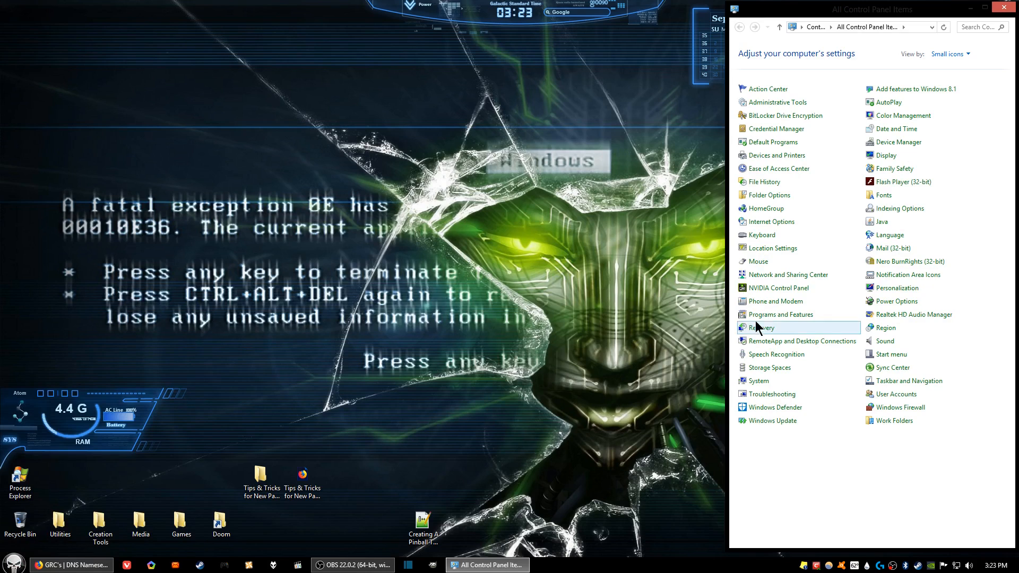
left_click(786, 277)
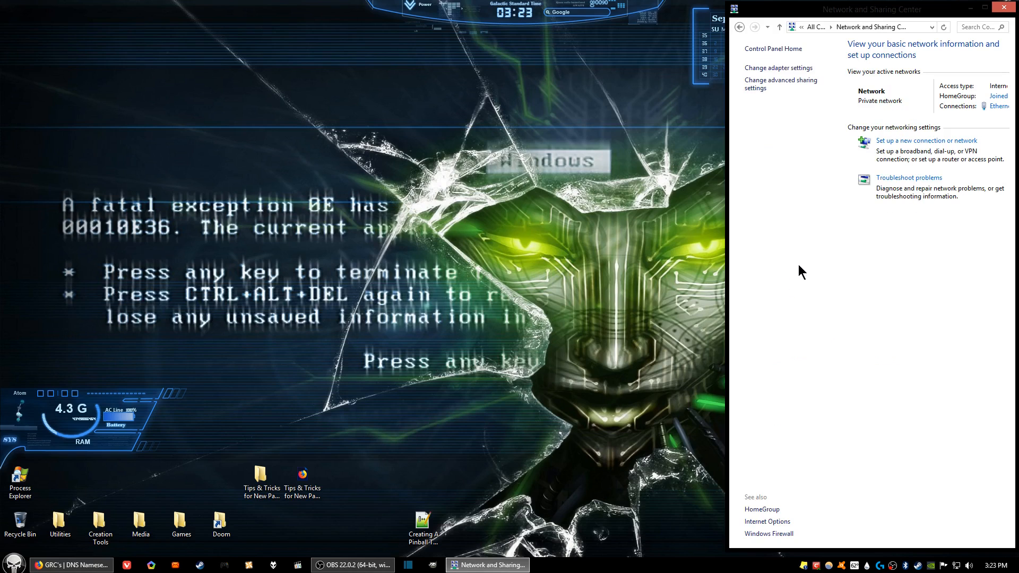
left_click(762, 68)
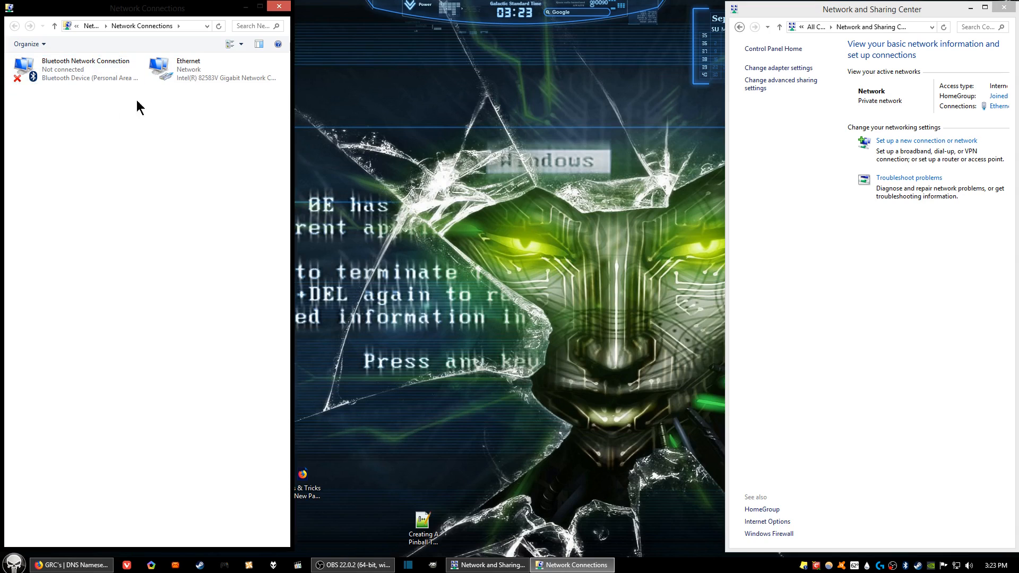
Step: Create a desktop shortcut to the Ethernet connection and close both network windows
right_click(186, 75)
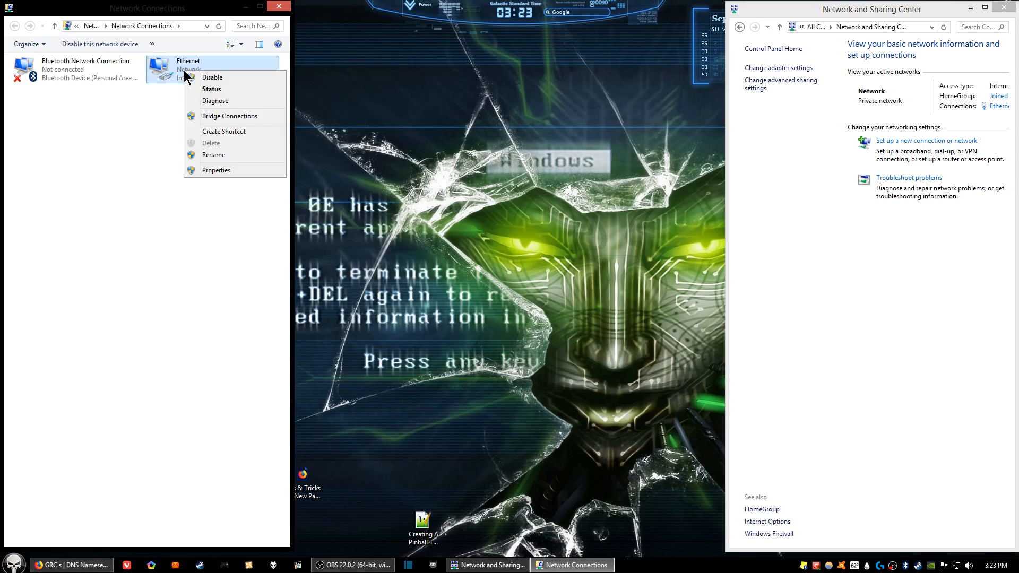
left_click(254, 140)
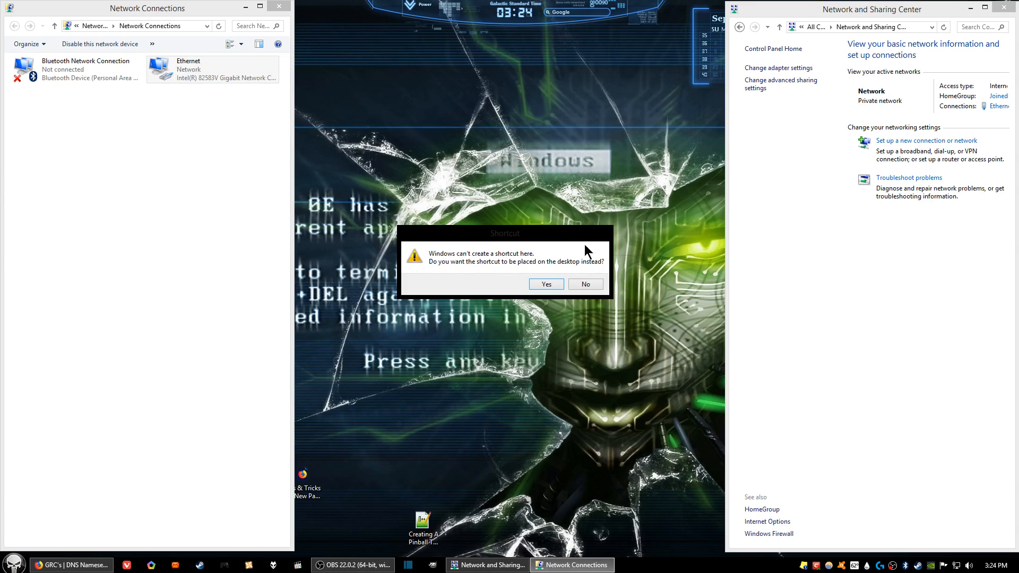
left_click(550, 285)
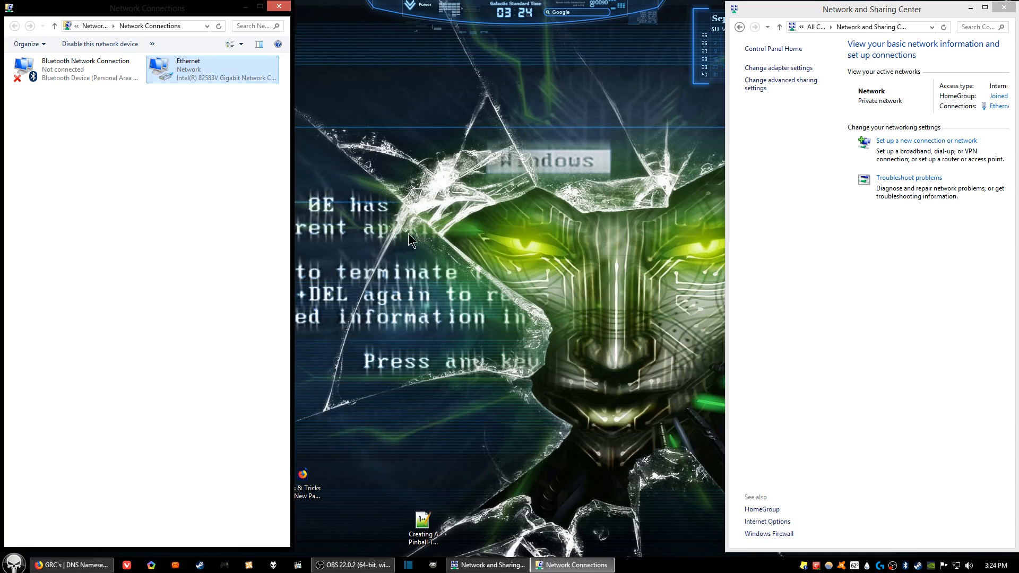
left_click(282, 8)
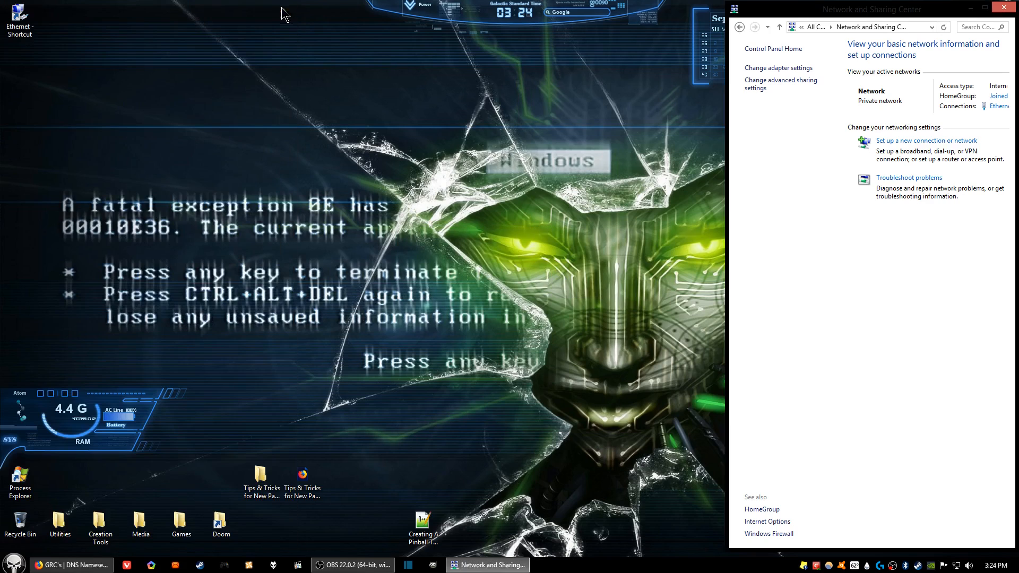
left_click(1004, 8)
Step: Move the new Ethernet shortcut below the Tips & Tricks icons on the desktop and rename it Ethernet
left_click_drag(24, 22, 302, 527)
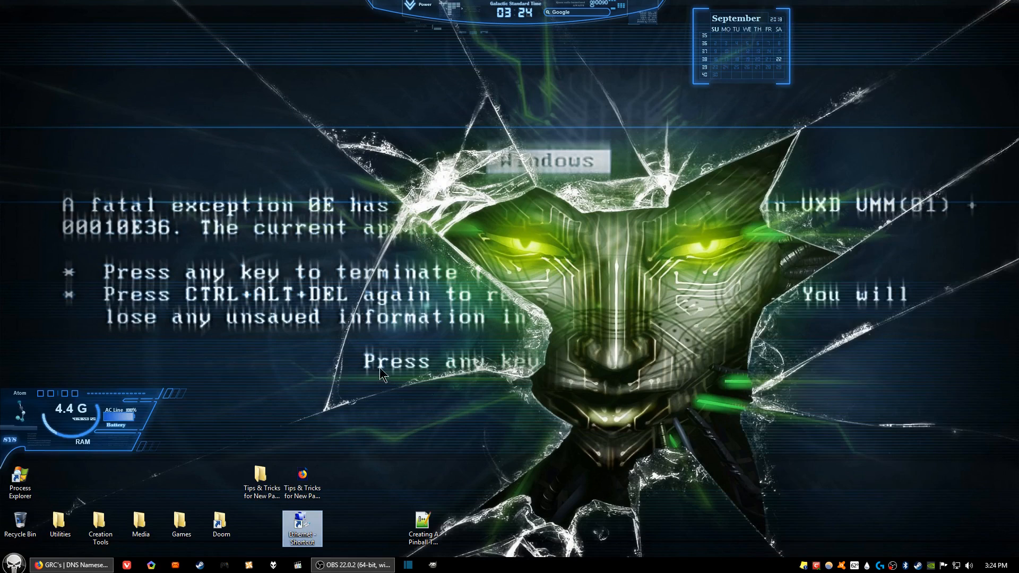
key("F2")
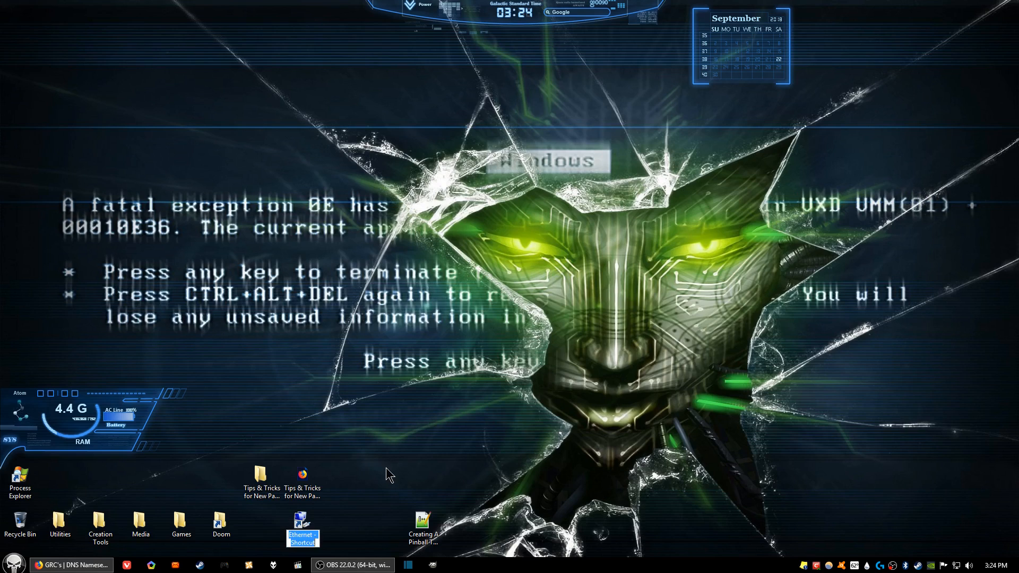
key("End")
key("BackSpace")
key("BackSpace")
key("BackSpace")
key("BackSpace")
key("BackSpace")
key("BackSpace")
key("BackSpace")
key("BackSpace")
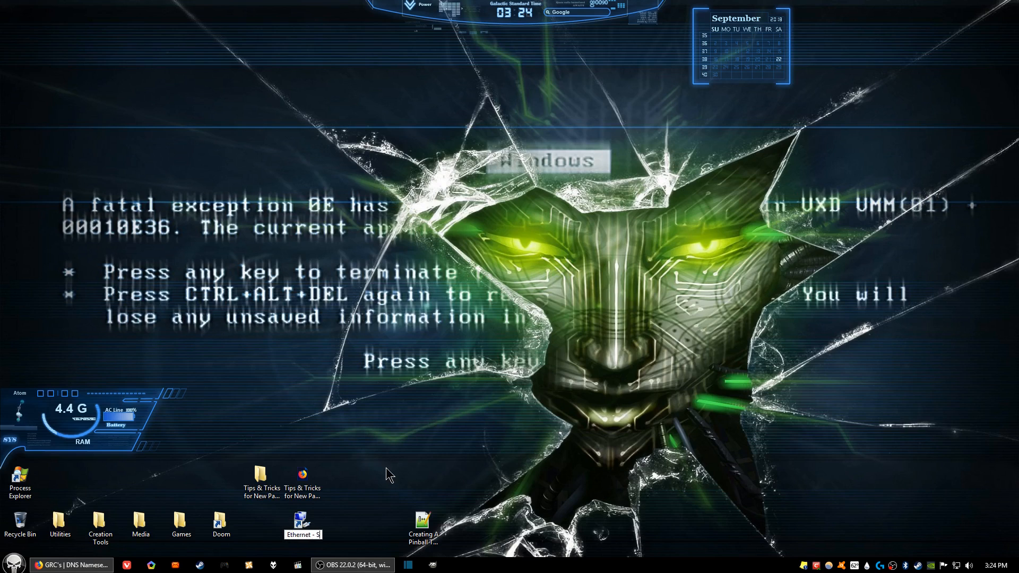
key("BackSpace")
key("BackSpace")
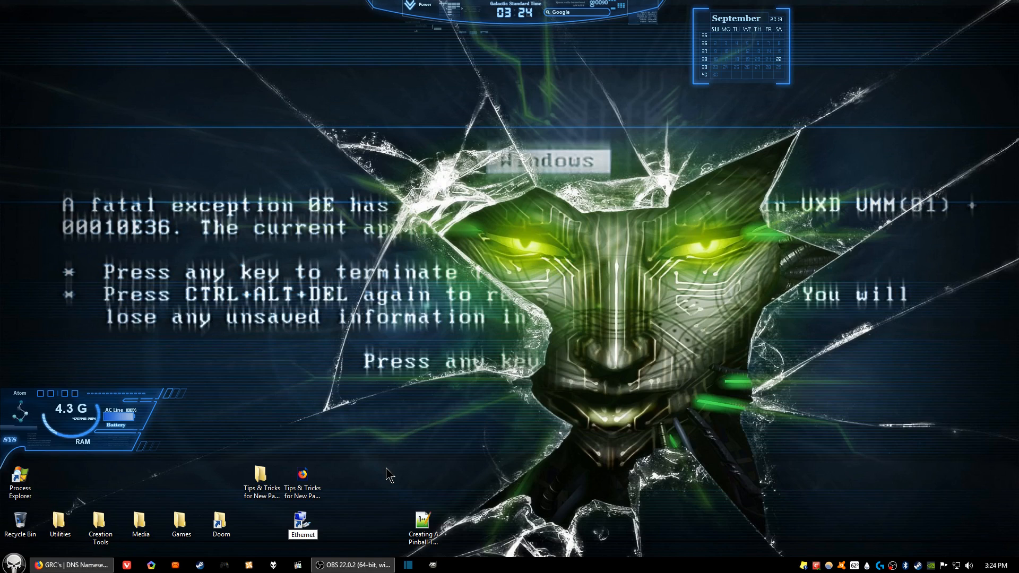
key("Return")
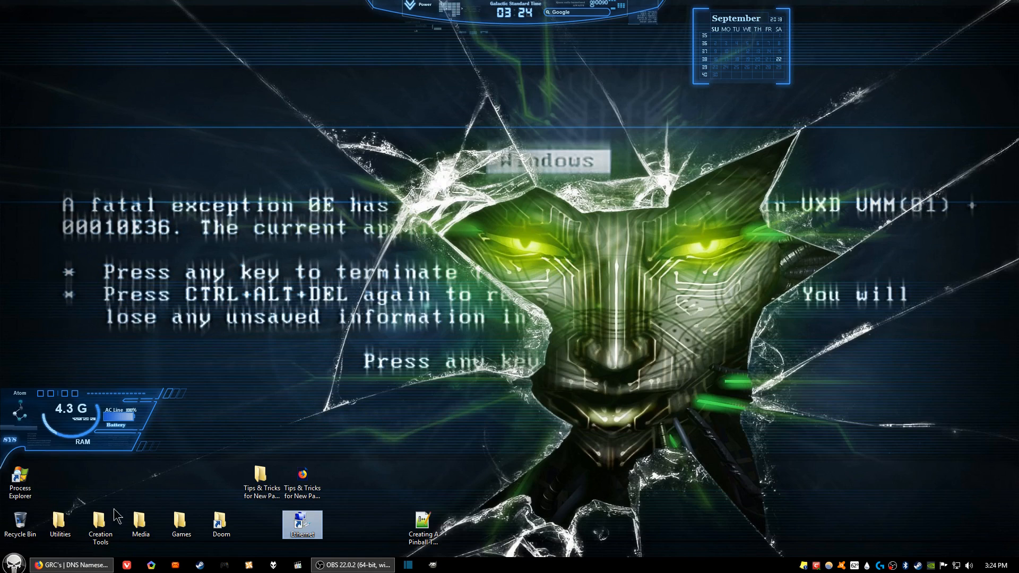
Step: Switch to Firefox, view the DNS Benchmark download on GRC's page, dismiss the DNSBench.exe save prompt and minimize the browser
left_click(69, 566)
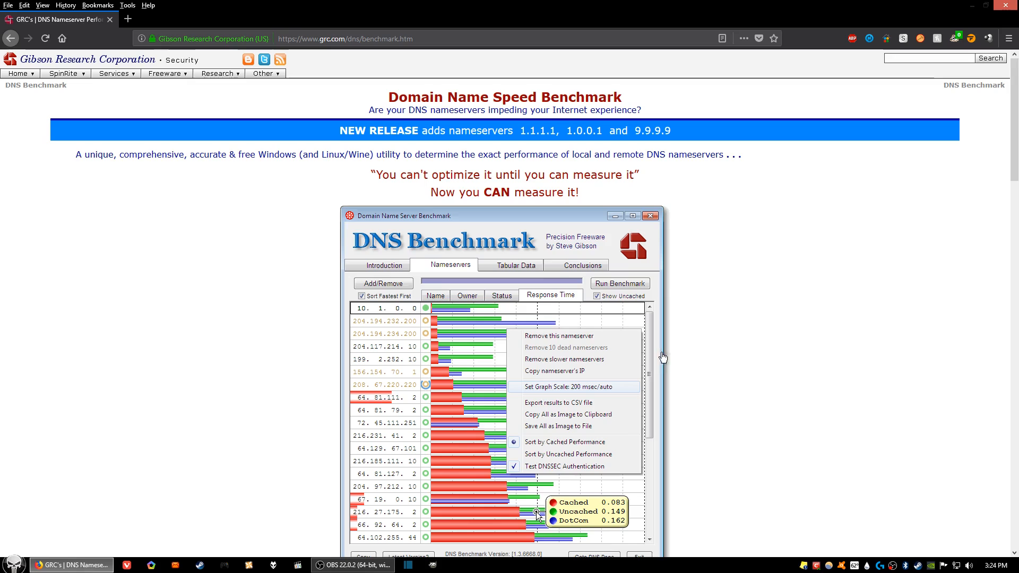
scroll(719, 350, "down", 3)
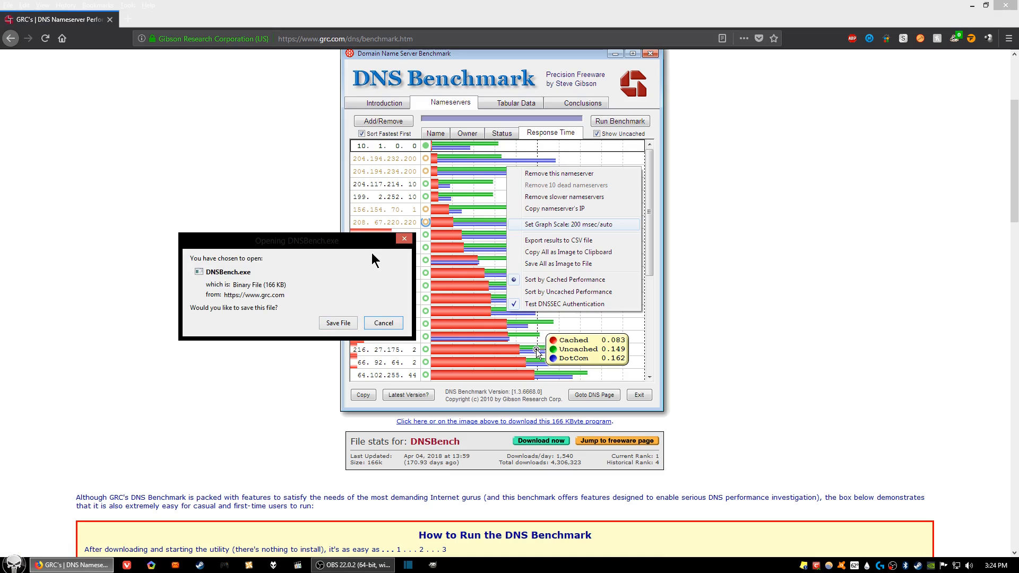
left_click(404, 238)
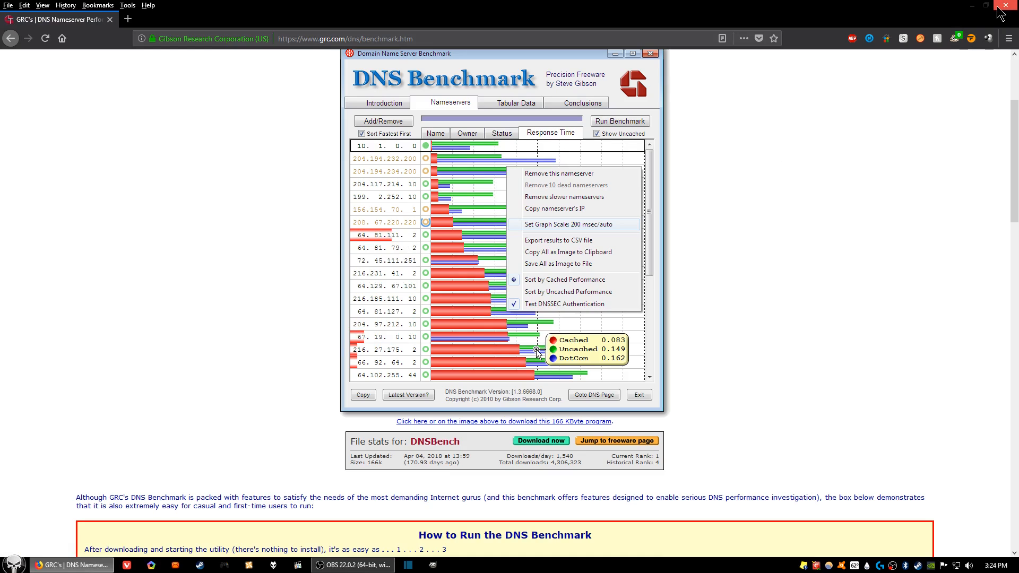
left_click(972, 6)
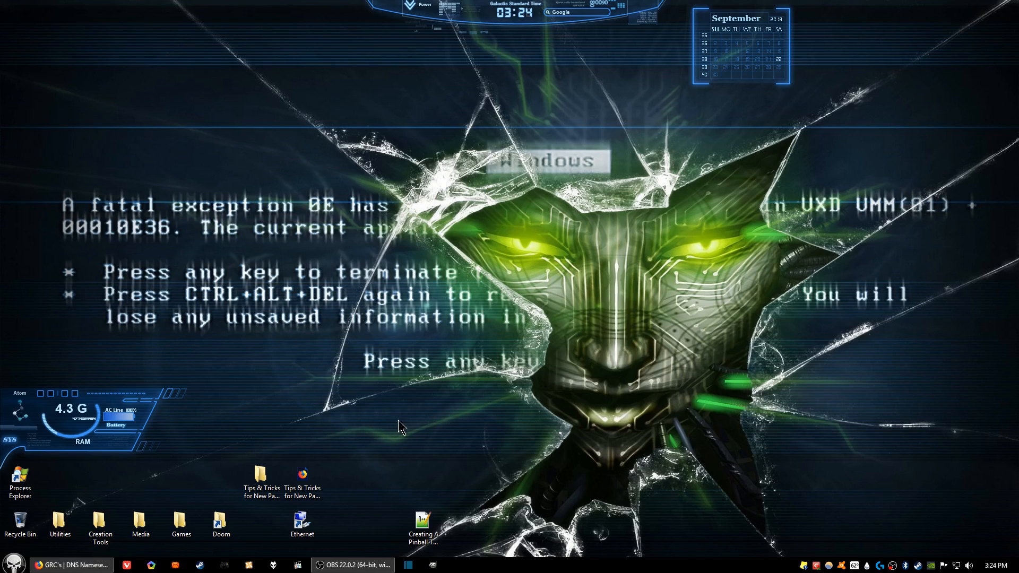
Step: Create a desktop shortcut to DNSBench.exe from the Utilities folder in Downloads and close the folder window
left_click(13, 563)
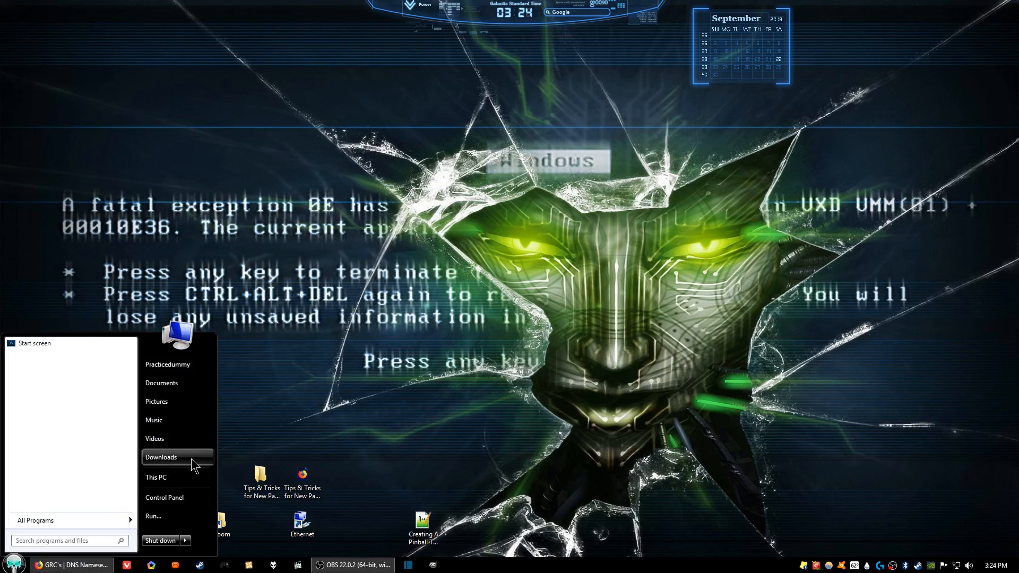
left_click(177, 457)
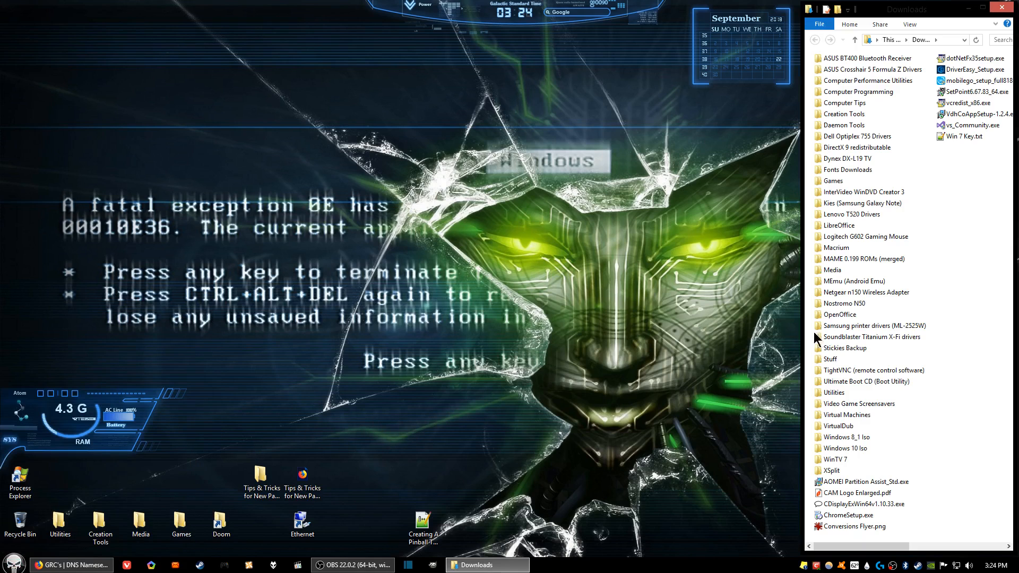
double_click(834, 393)
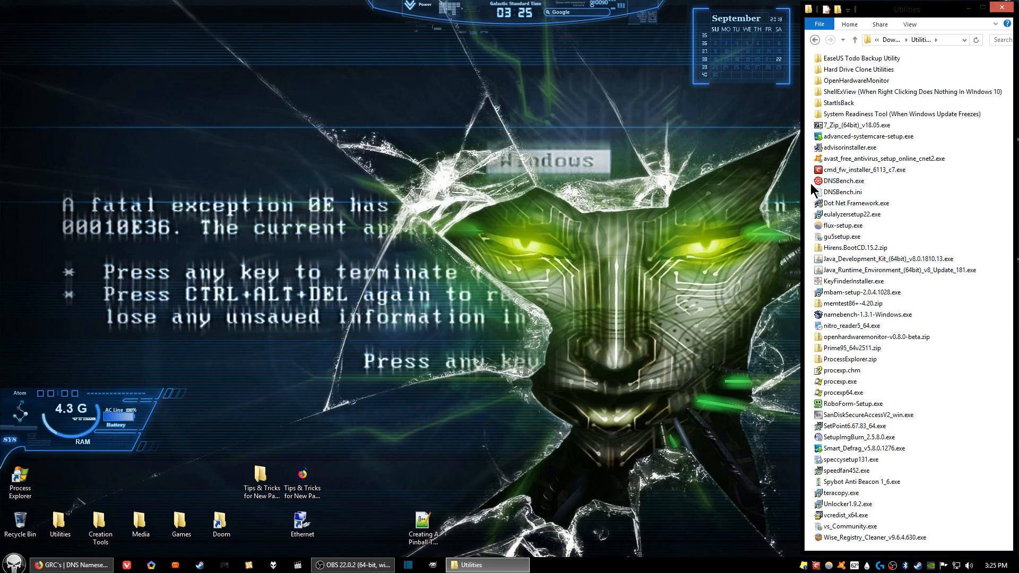
left_click(832, 183)
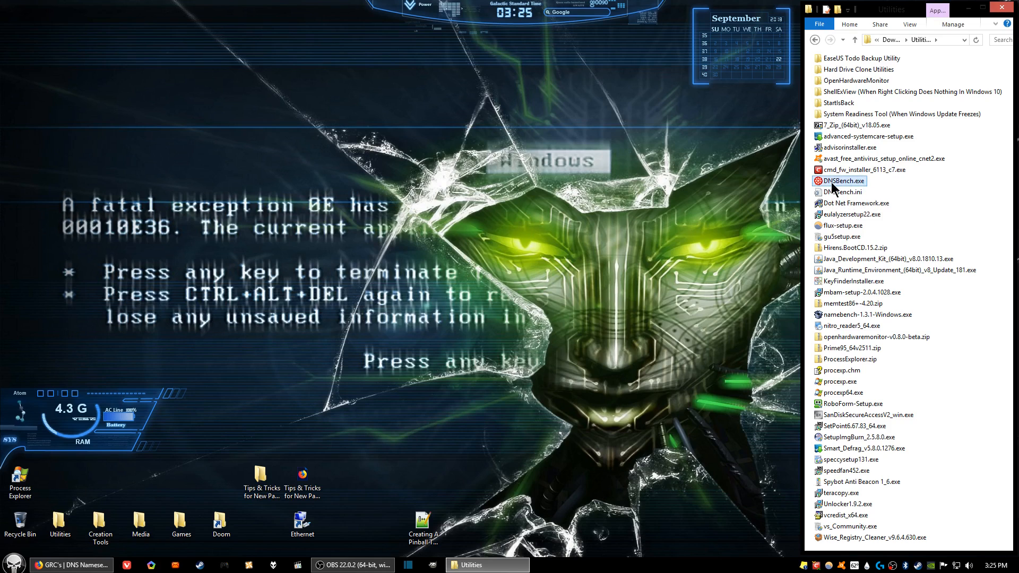
right_click(831, 183)
mouse_move(873, 395)
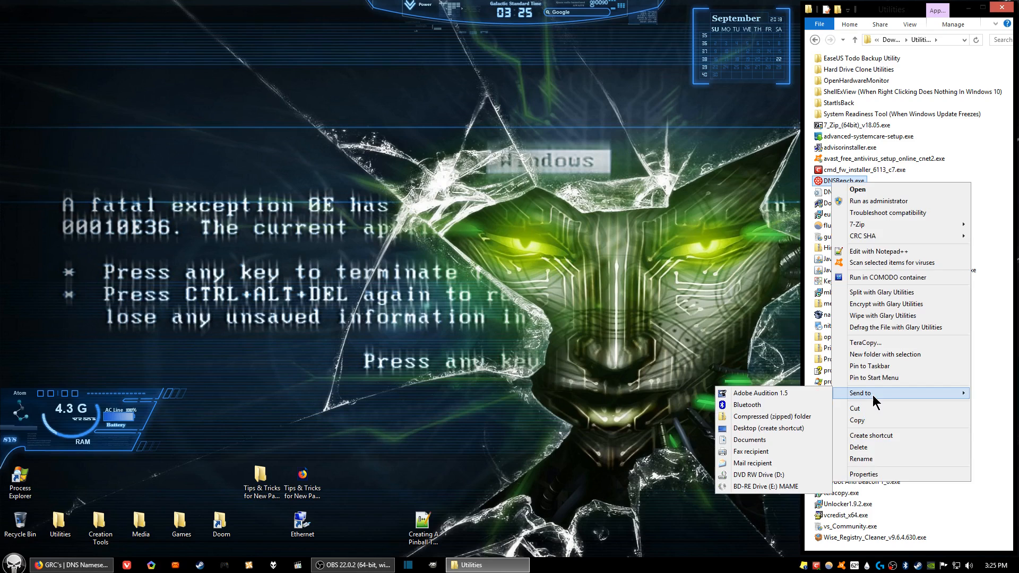
left_click(754, 431)
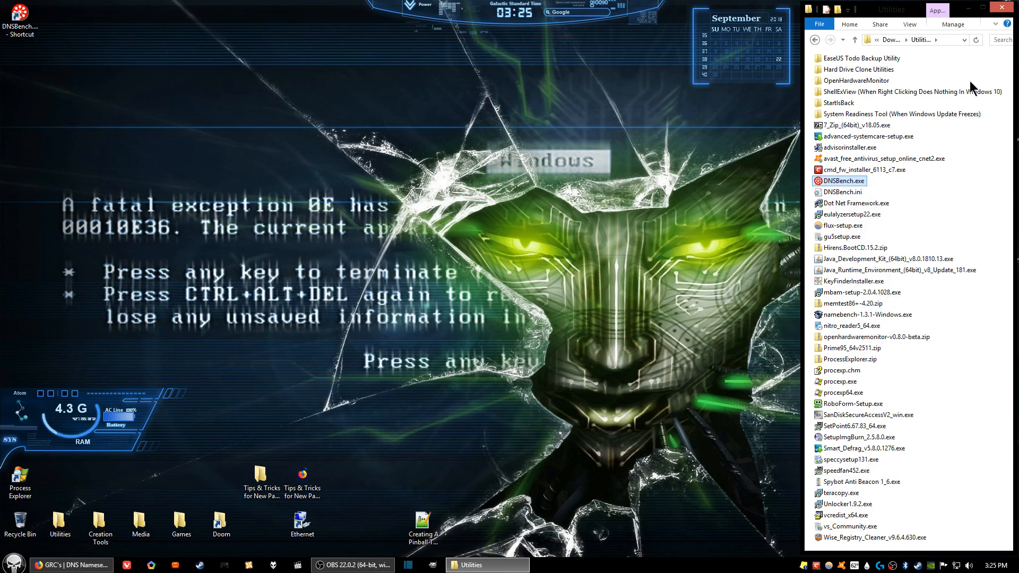
left_click(1001, 7)
Step: Place the DNSBench shortcut between the Doom and Ethernet icons on the desktop and rename it DNS Benchmark
left_click_drag(28, 34, 266, 533)
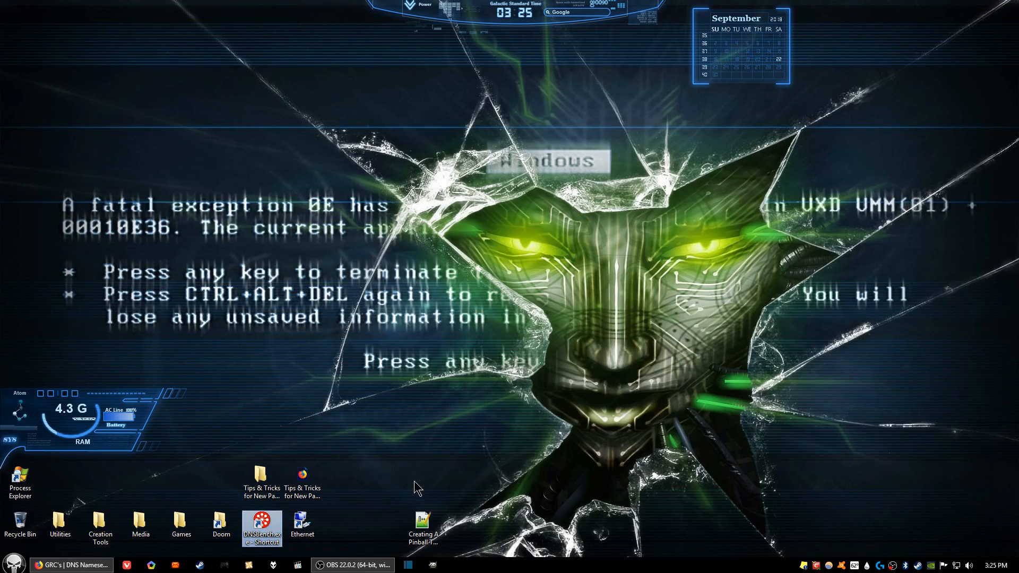
key("F2")
key("End")
key("BackSpace")
key("BackSpace")
key("BackSpace")
key("BackSpace")
key("BackSpace")
key("BackSpace")
key("BackSpace")
key("BackSpace")
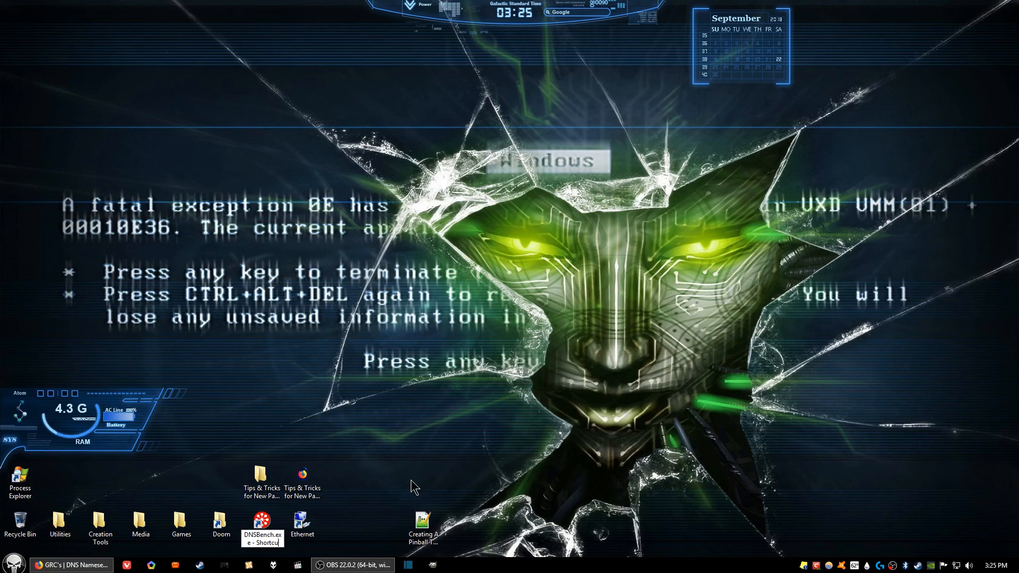
key("BackSpace")
key("BackSpace")
key("BackSpace")
key("BackSpace")
key("BackSpace")
key("BackSpace")
key("BackSpace")
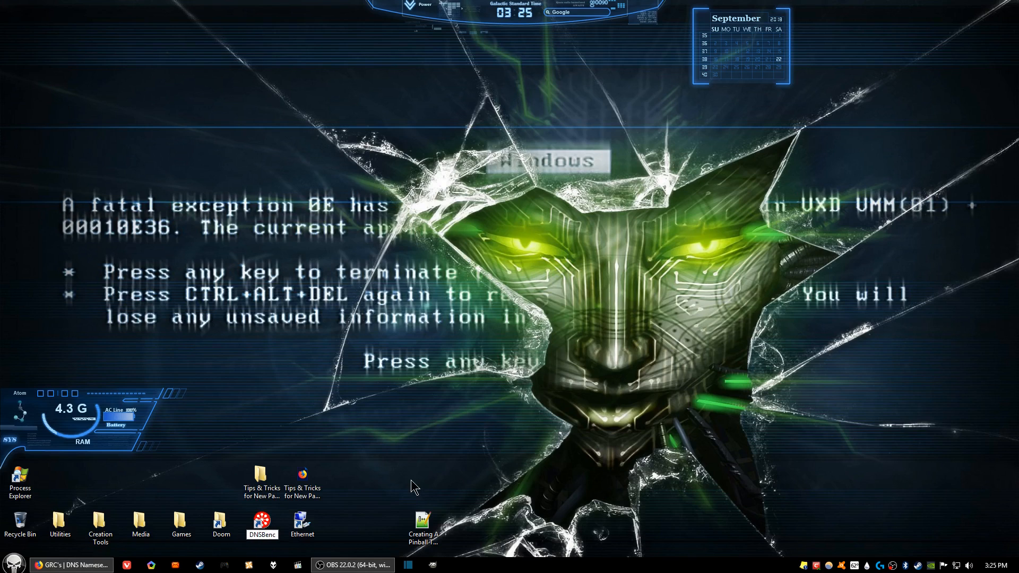
type("h")
type("Bench")
type("mark")
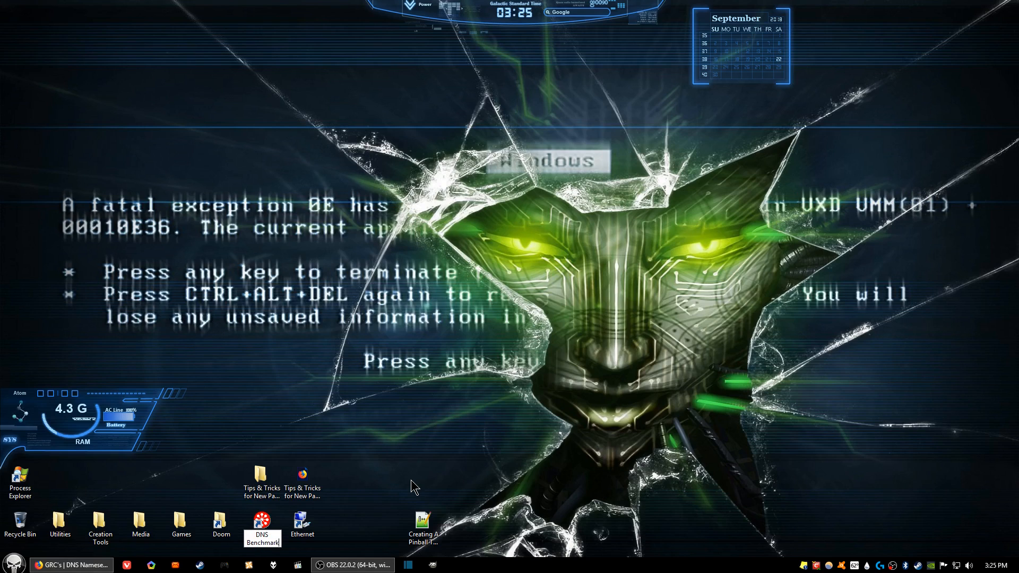
key("Return")
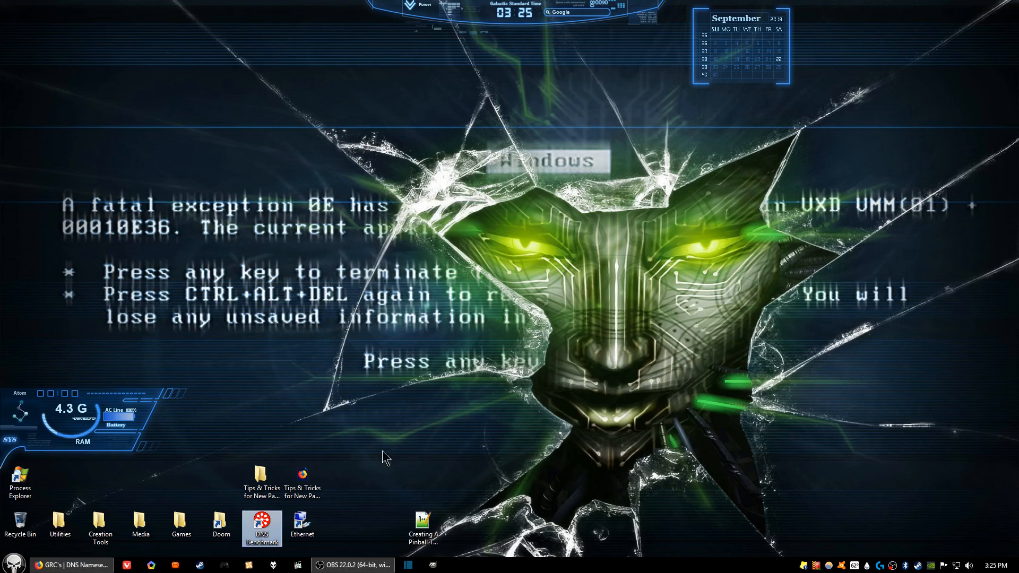
left_click(415, 460)
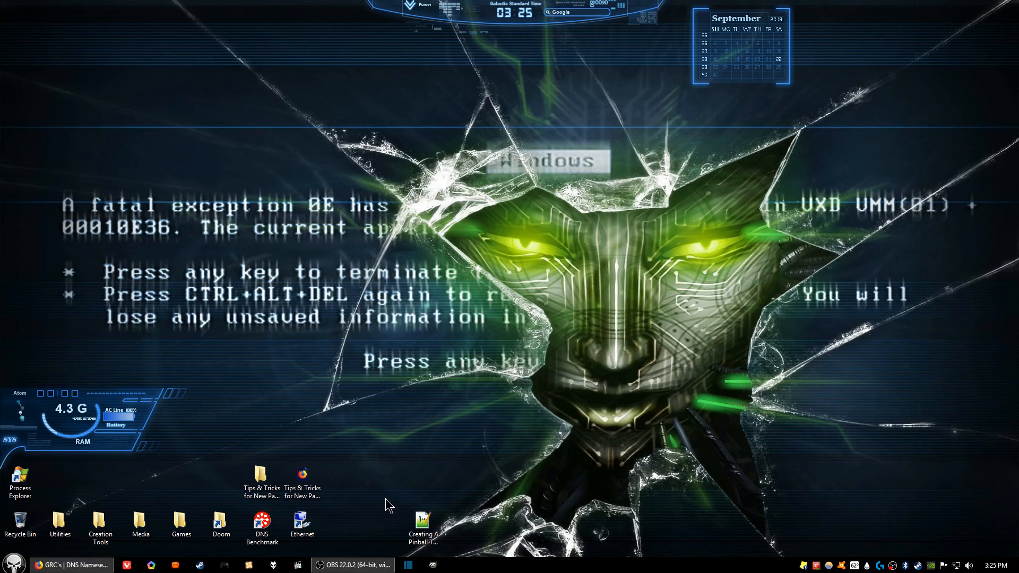
Step: Open the Ethernet connection's status from its desktop shortcut, move the window clear of the desktop's centre, and open its properties
double_click(306, 527)
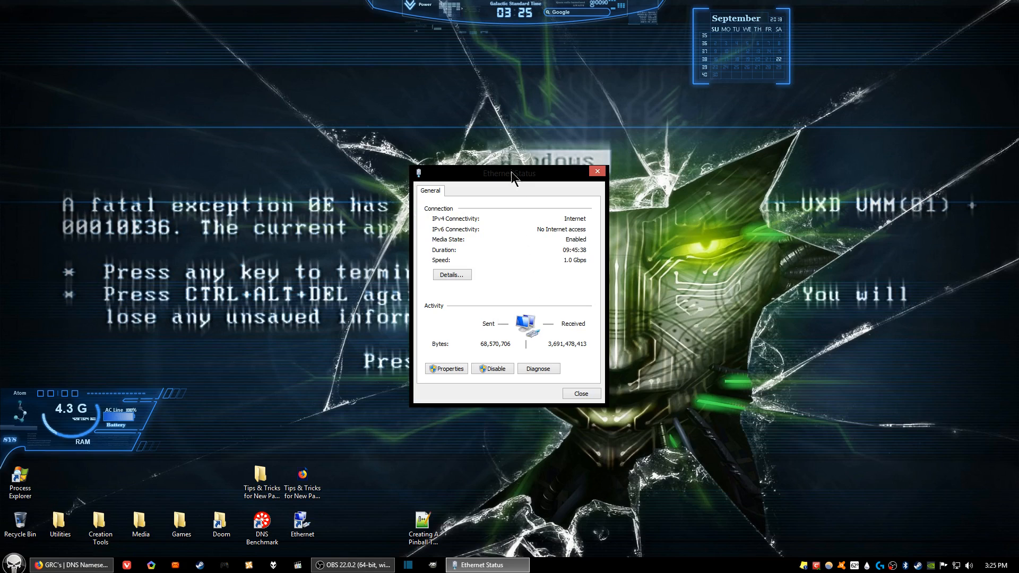
left_click_drag(512, 172, 899, 169)
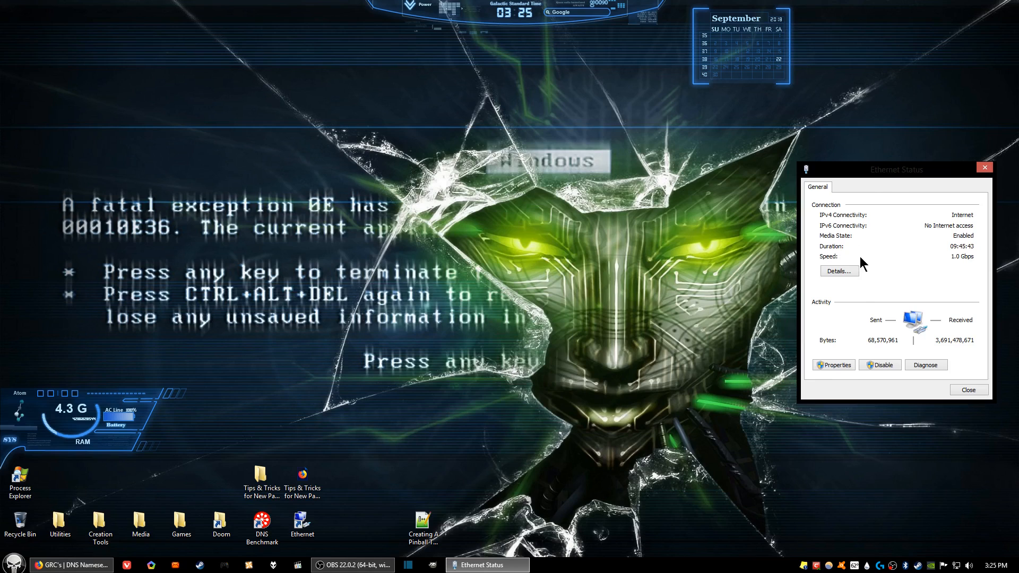
left_click(834, 366)
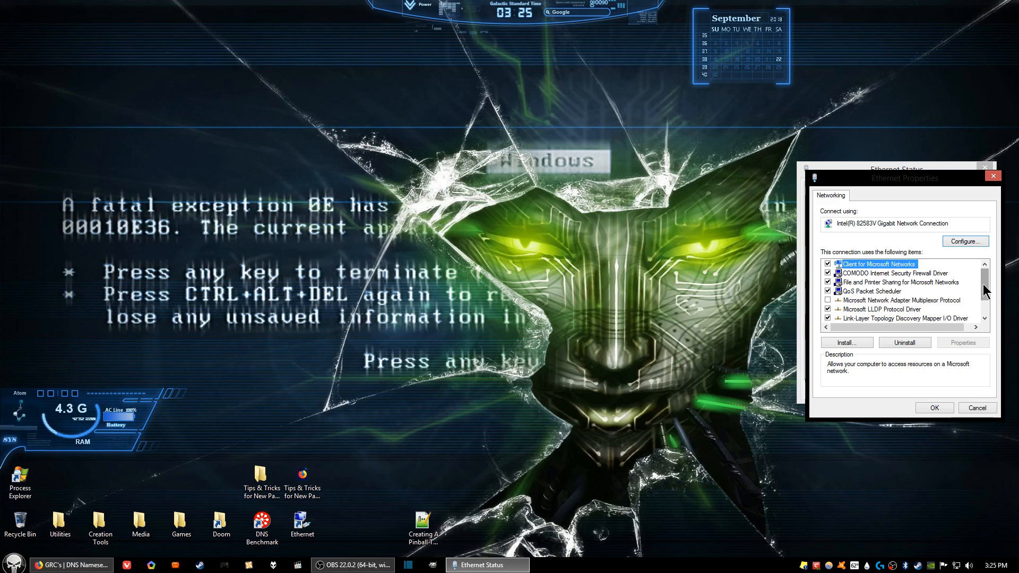
Step: Open the properties of Internet Protocol Version 4 (TCP/IPv4), shift the dialog upward and place the cursor in the alternate DNS server address
scroll(986, 287, "down", 1)
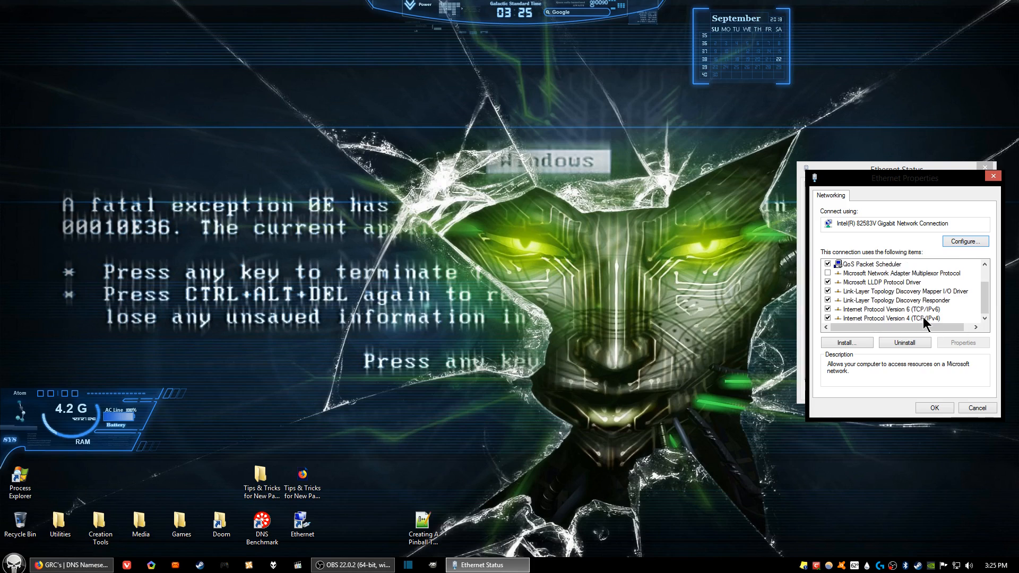
left_click(876, 318)
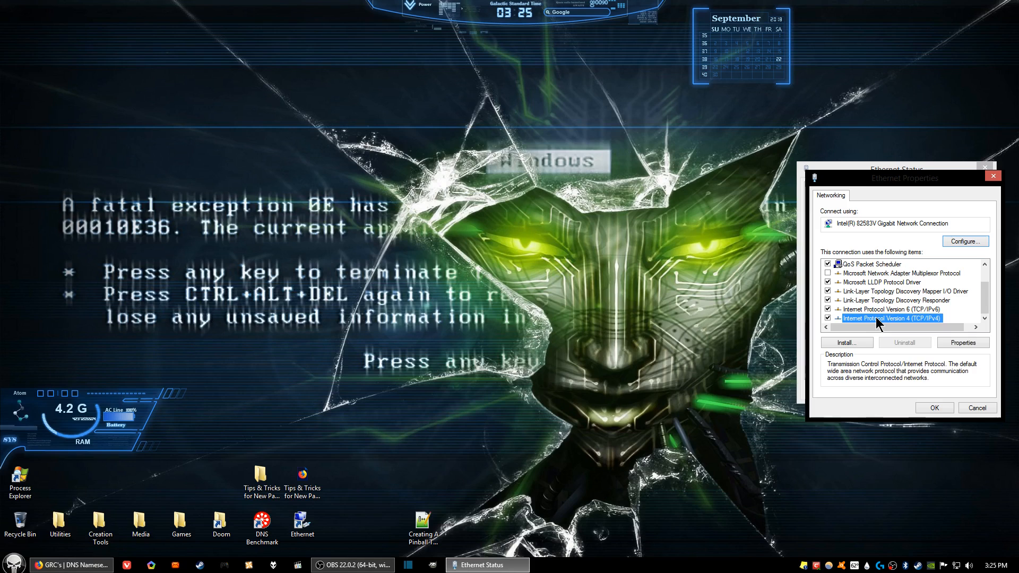
left_click(964, 343)
left_click(947, 441)
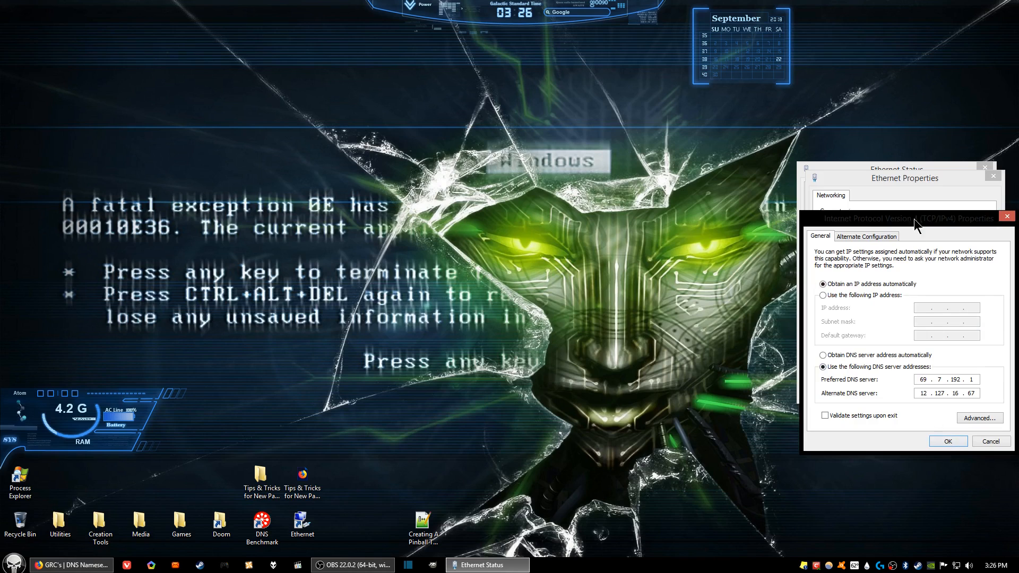
left_click_drag(903, 187, 903, 187)
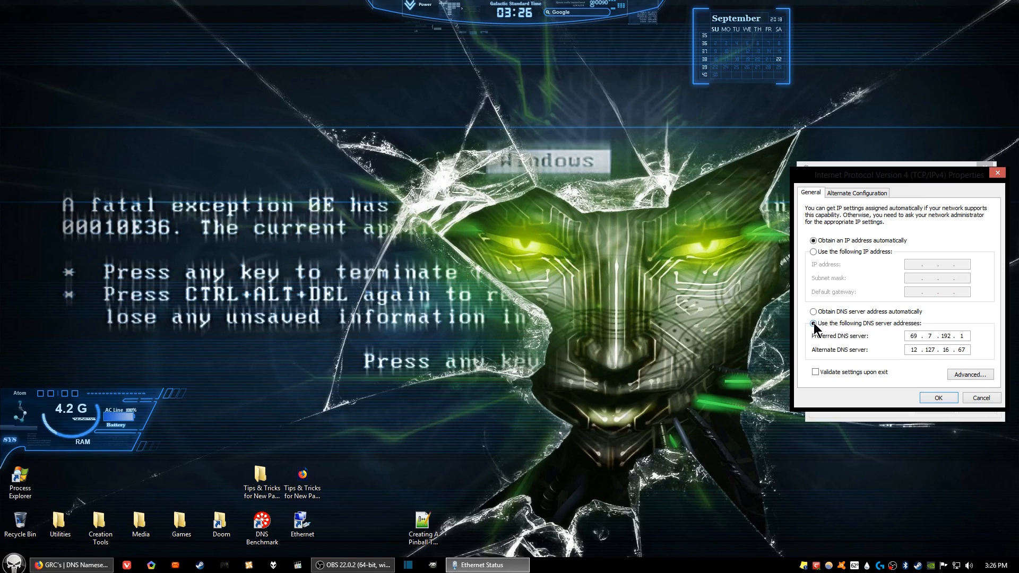
key("Tab")
left_click(914, 350)
Step: Launch DNS Benchmark from its desktop shortcut, extend its window to full screen height and run the benchmark on the listed nameservers
double_click(262, 529)
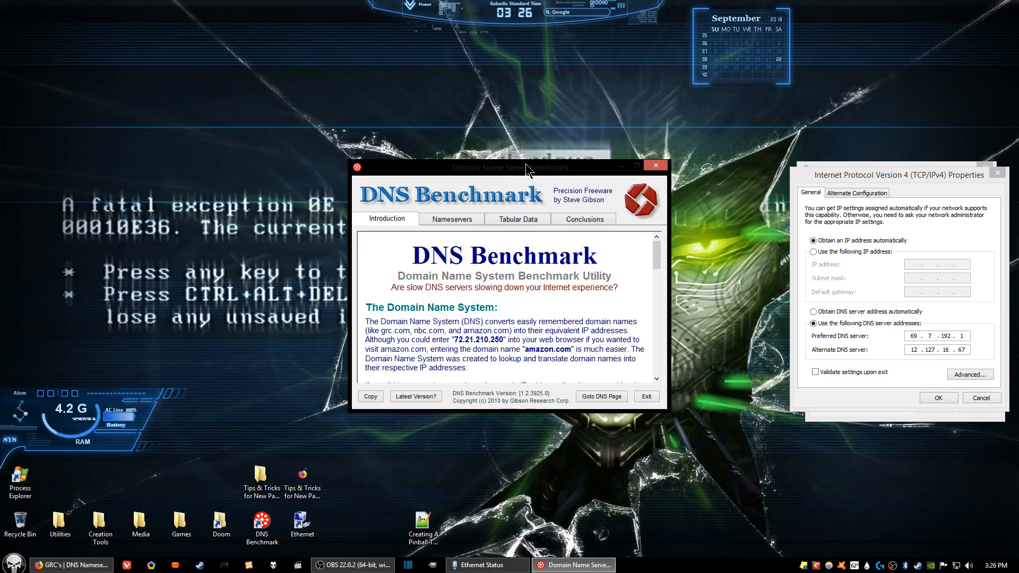
left_click_drag(527, 163, 516, 3)
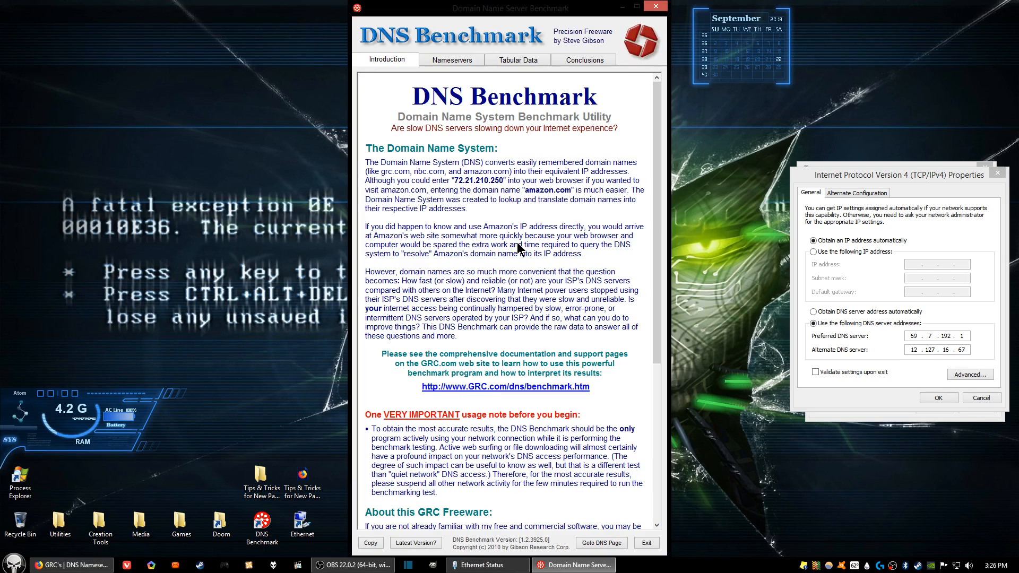
left_click(461, 63)
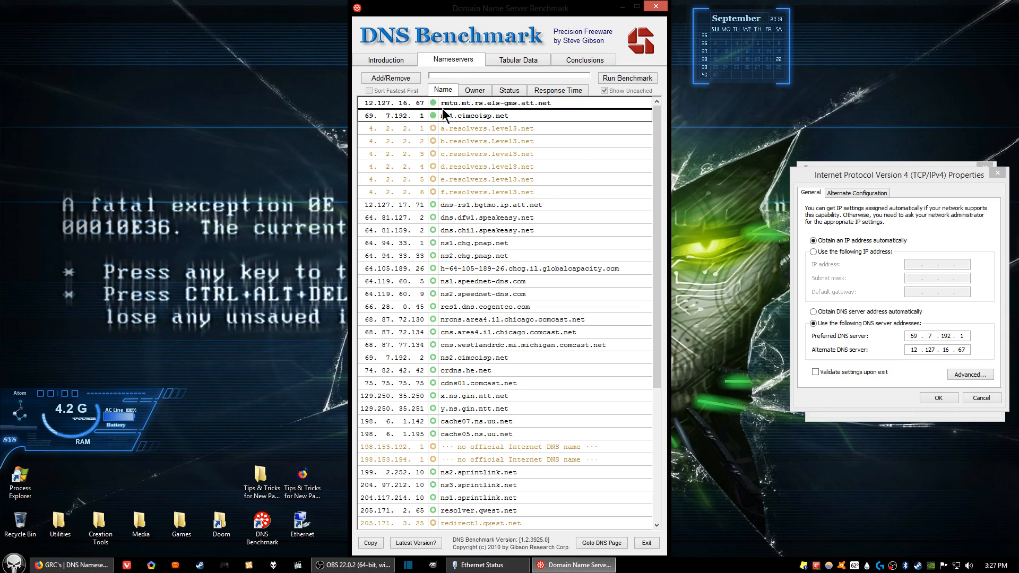
type("1")
left_click(627, 78)
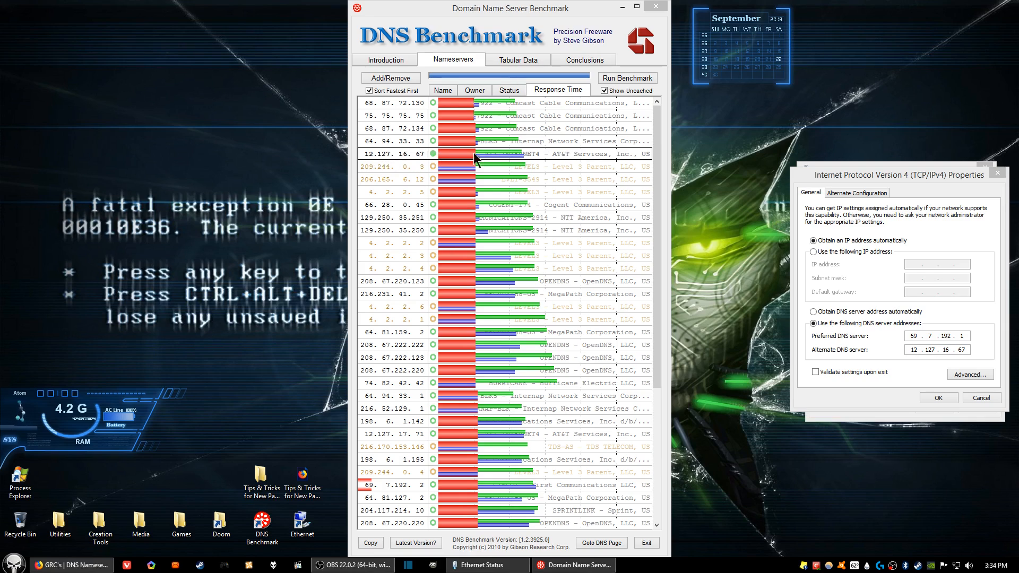
Step: Copy the IP of nameserver 12.127.16.67 and bring up the paste option for the preferred DNS server address, then dismiss it
right_click(372, 154)
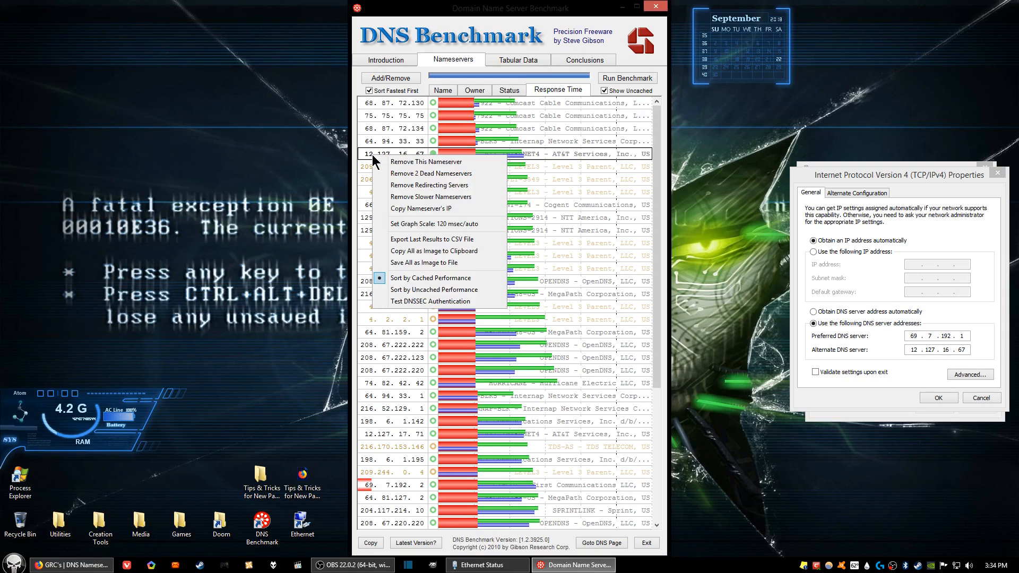
left_click(419, 208)
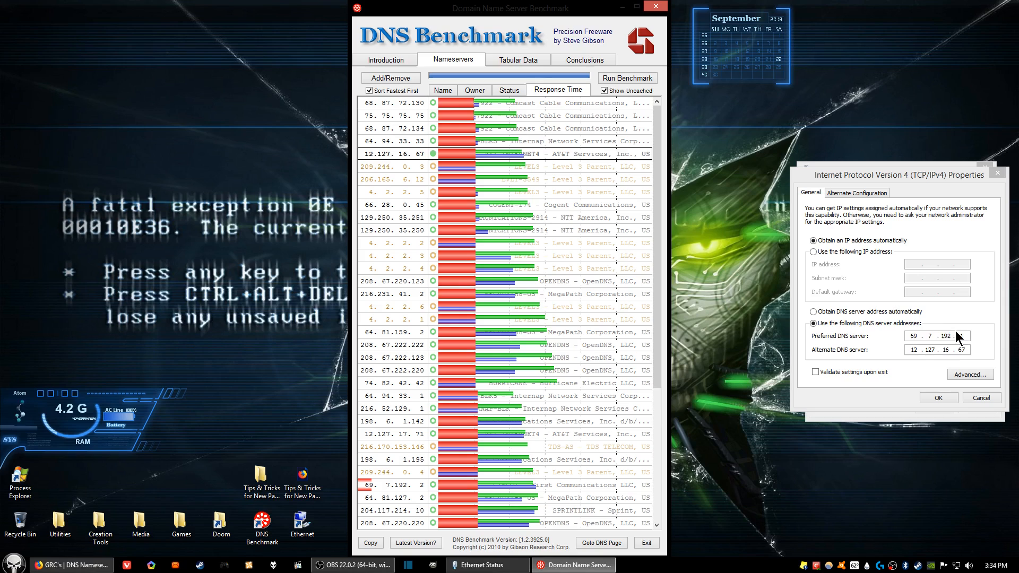
right_click(912, 335)
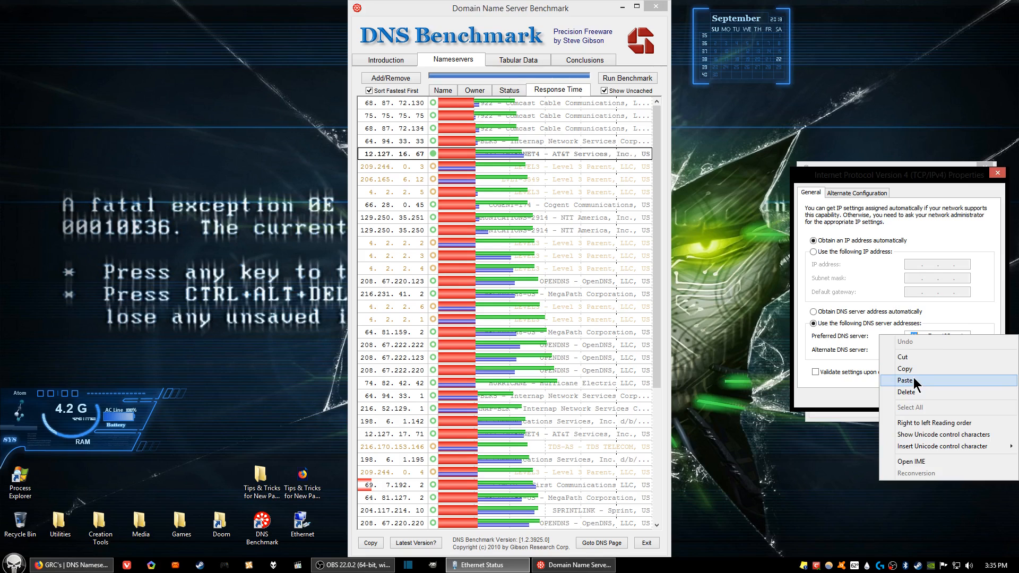
left_click(876, 180)
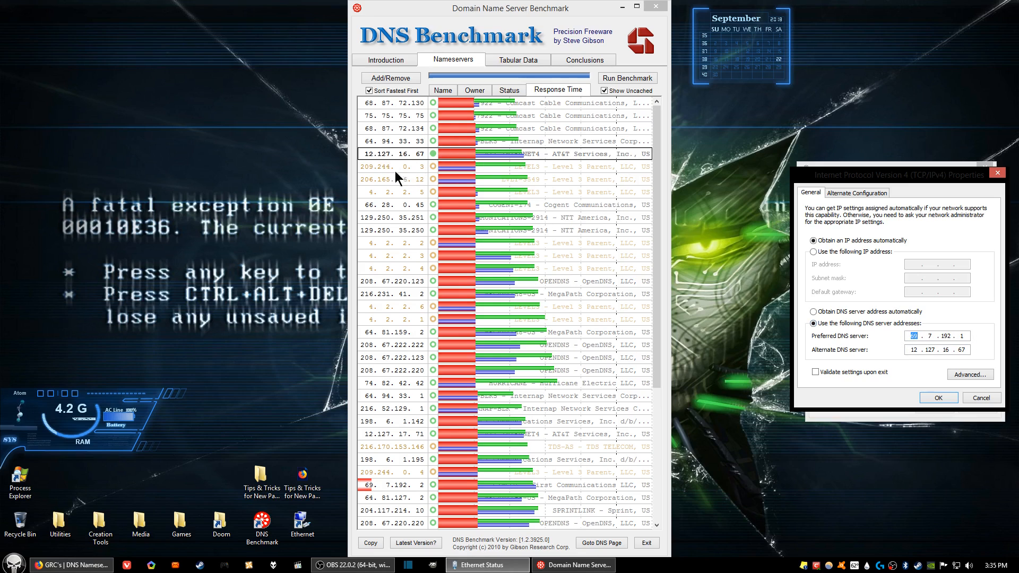
Step: Copy the IP of nameserver 66.28.0.45 from the benchmark results and try to paste it into the alternate DNS server address
right_click(380, 205)
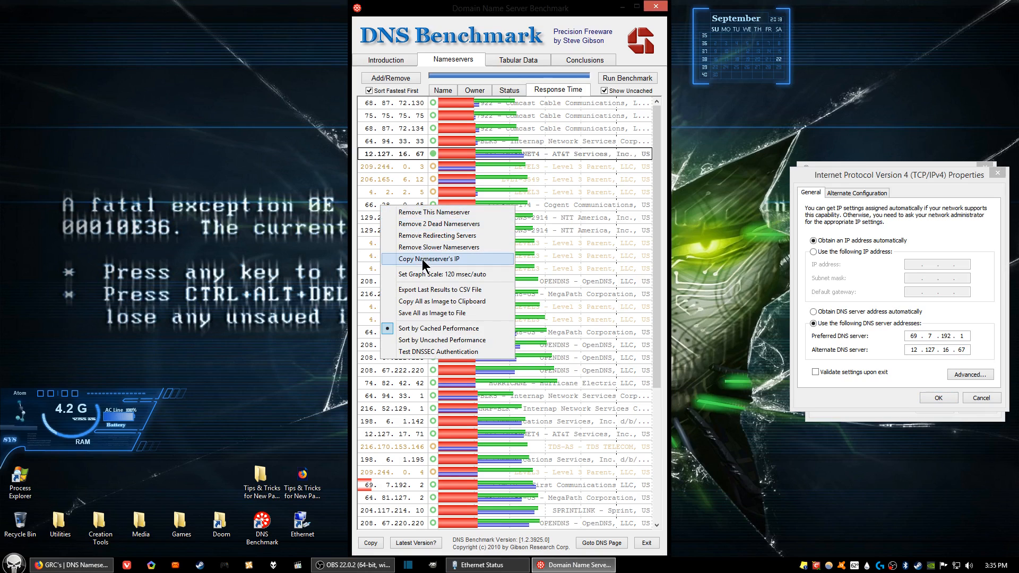
left_click(421, 259)
left_click(898, 327)
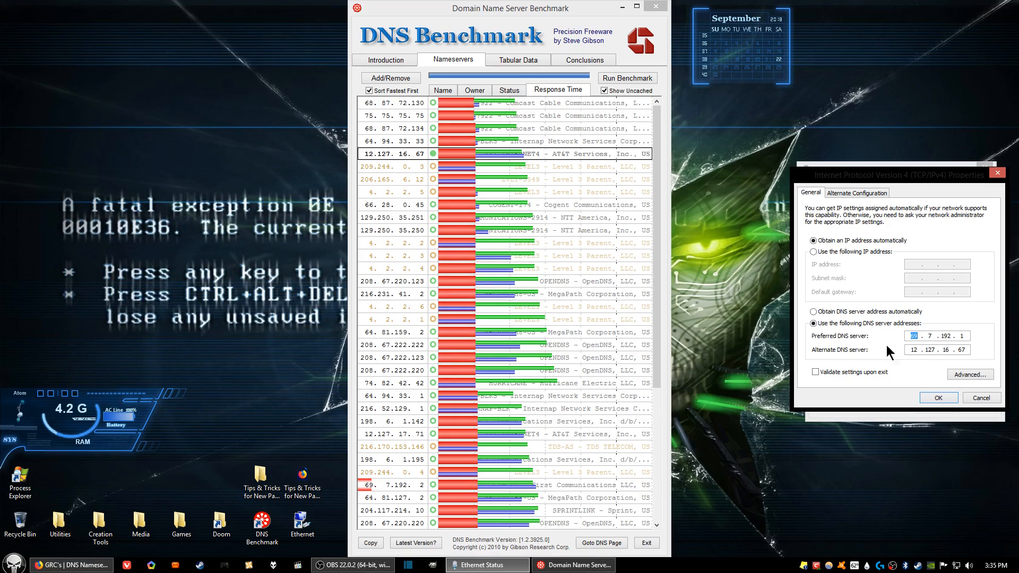
right_click(915, 349)
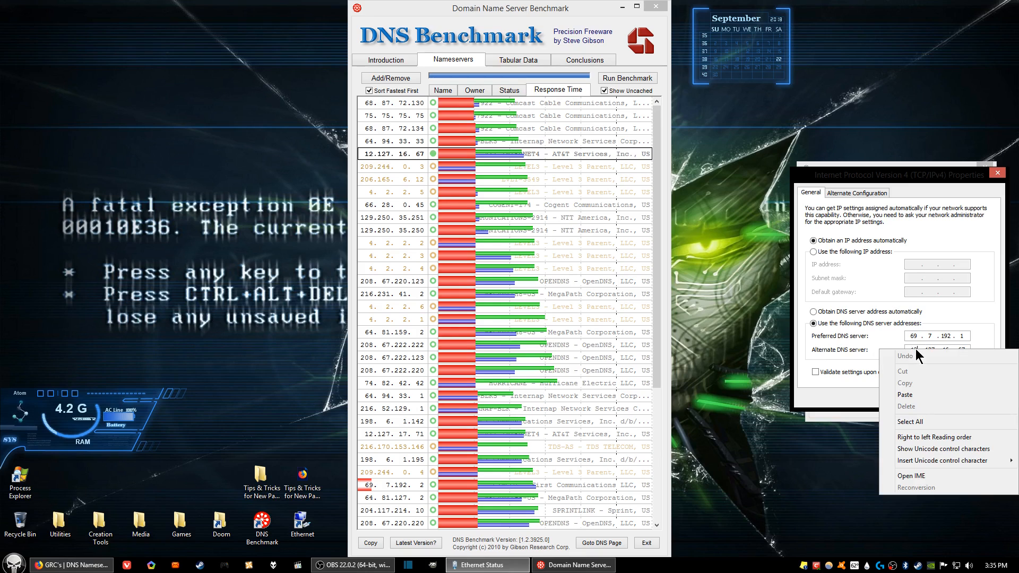
left_click(921, 397)
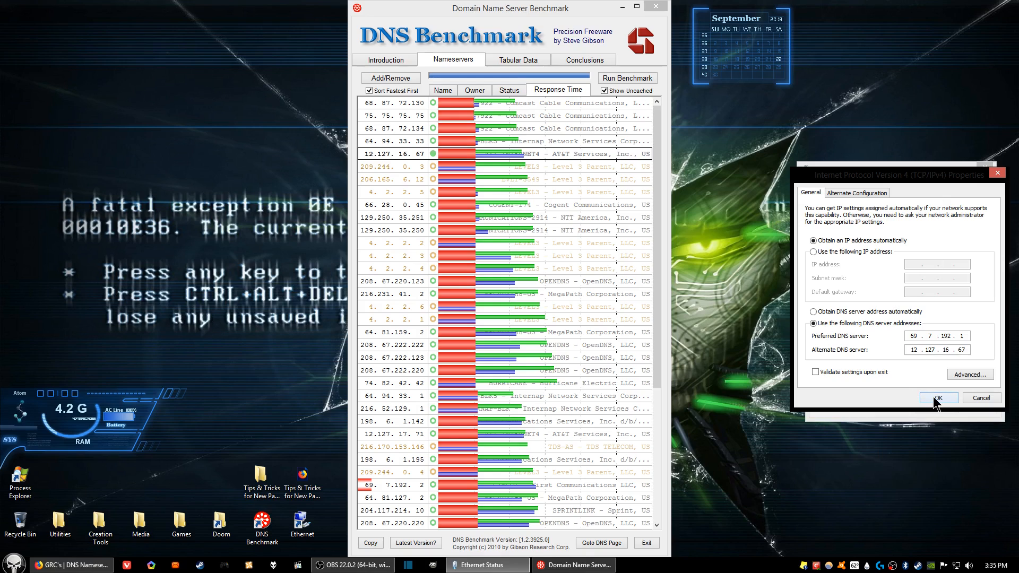
Step: Accept the TCP/IPv4 settings and close the Ethernet properties, Ethernet status and DNS Benchmark windows
left_click(937, 397)
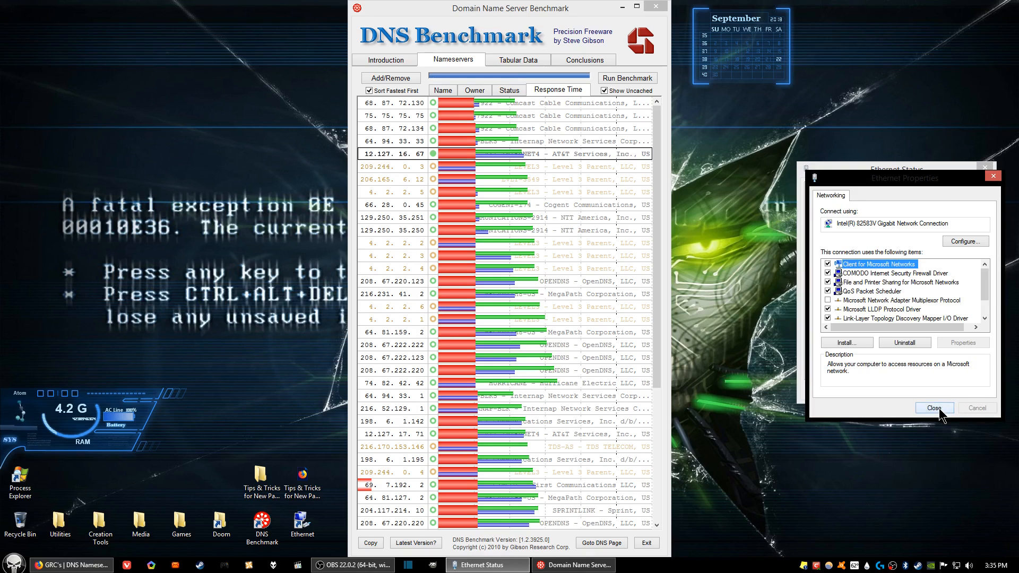
left_click(938, 408)
left_click(968, 393)
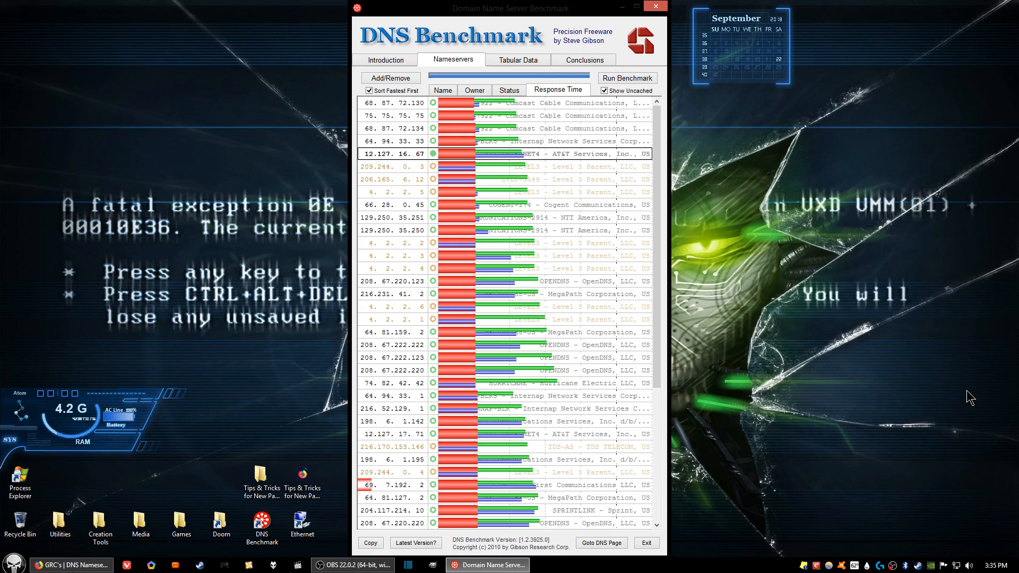
left_click(654, 7)
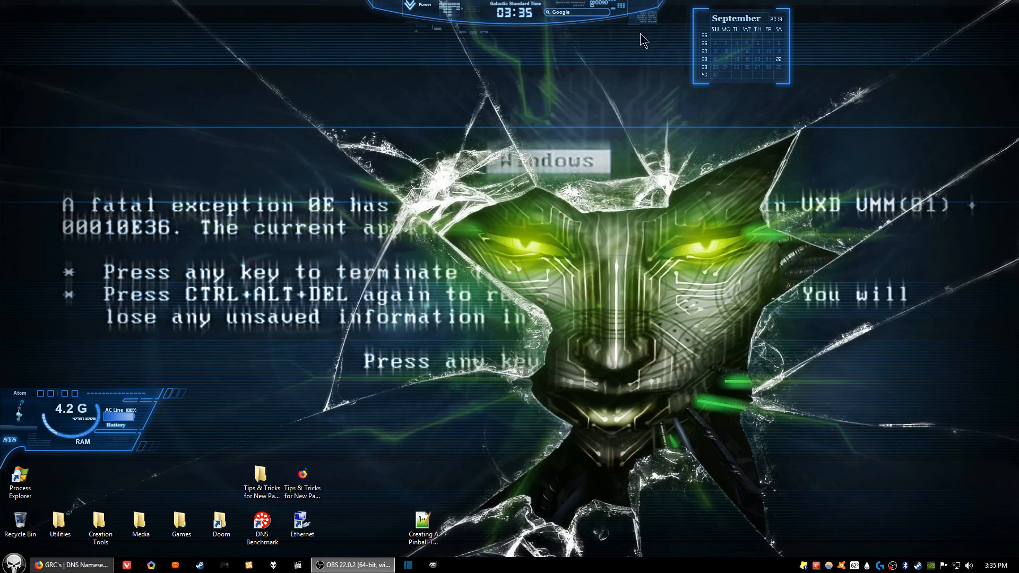